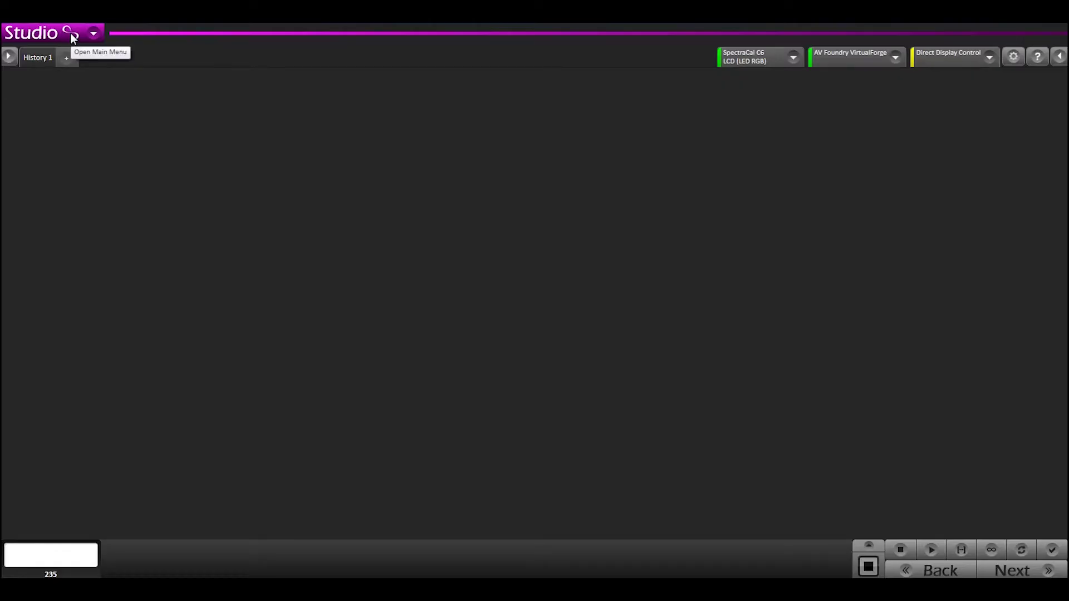
Load the Color Cube (3D LUT) workflow template and advance past the welcome, meter and source pages
left_click(71, 34)
mouse_move(86, 106)
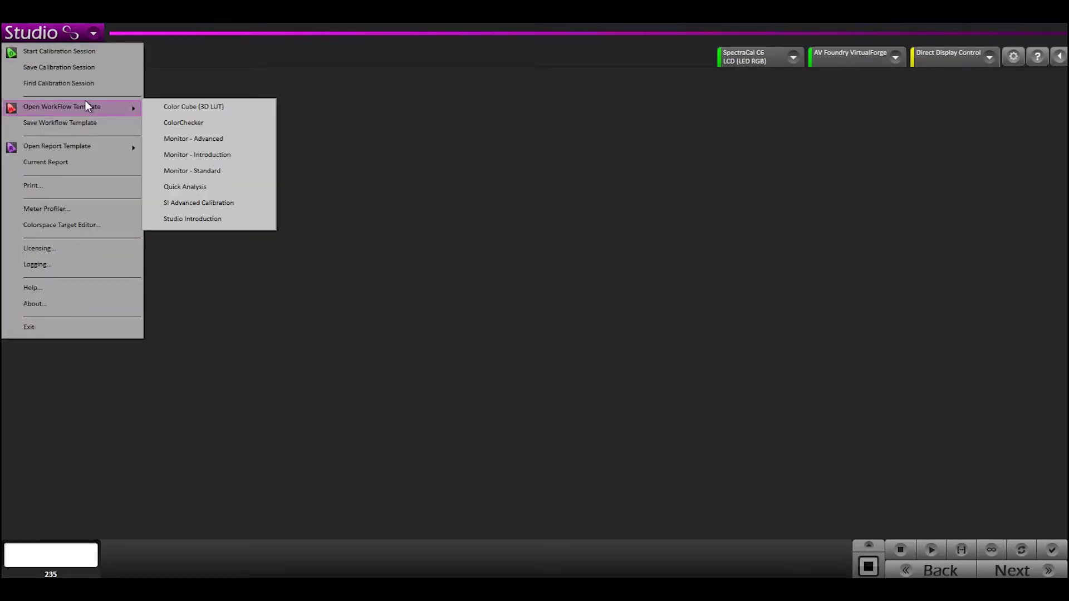
left_click(167, 109)
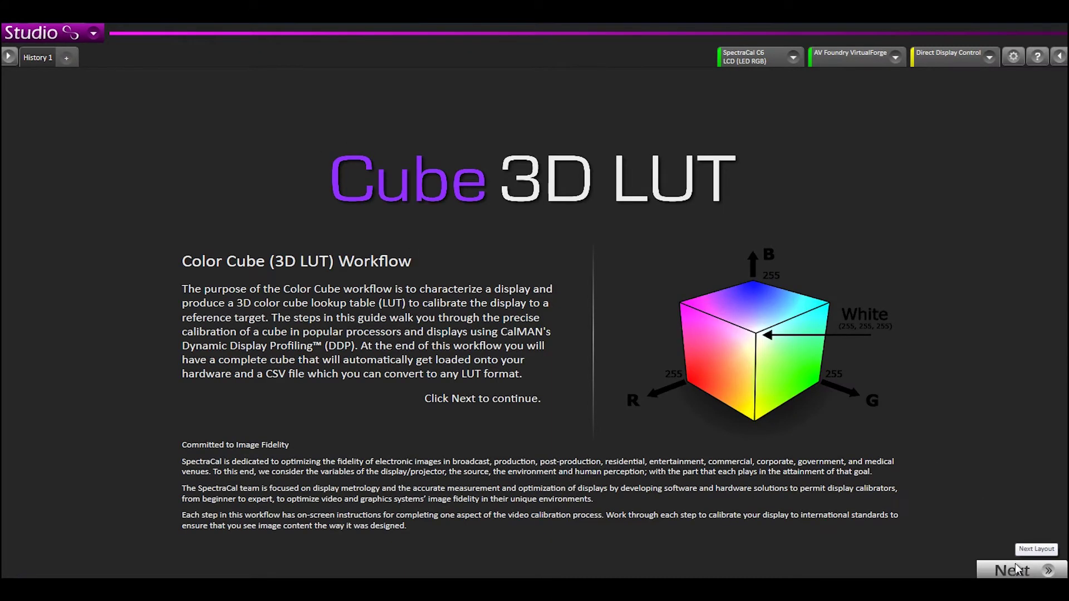
left_click(1014, 563)
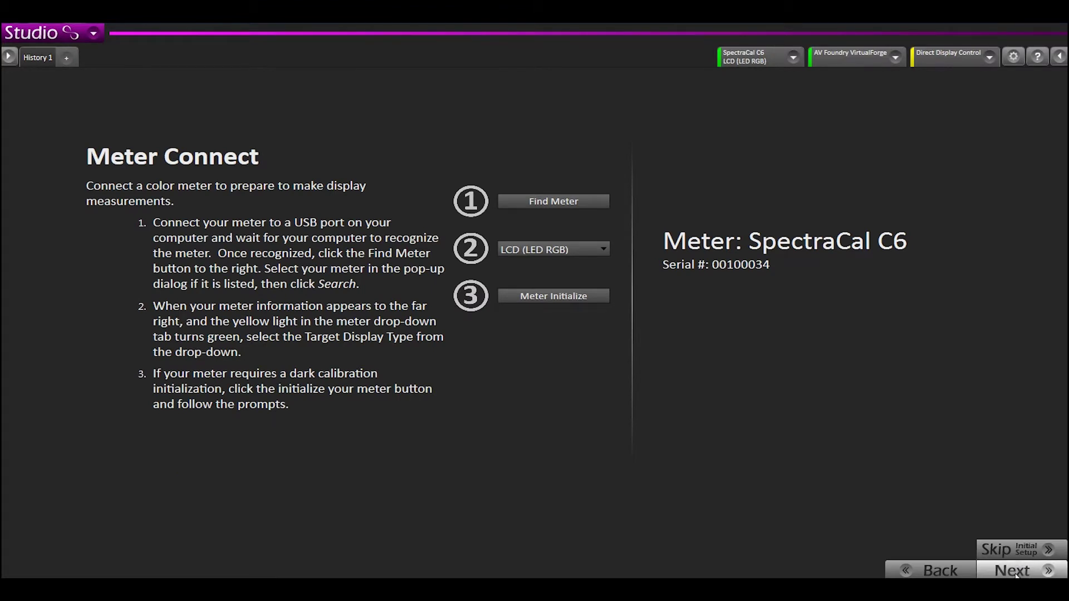
left_click(1015, 573)
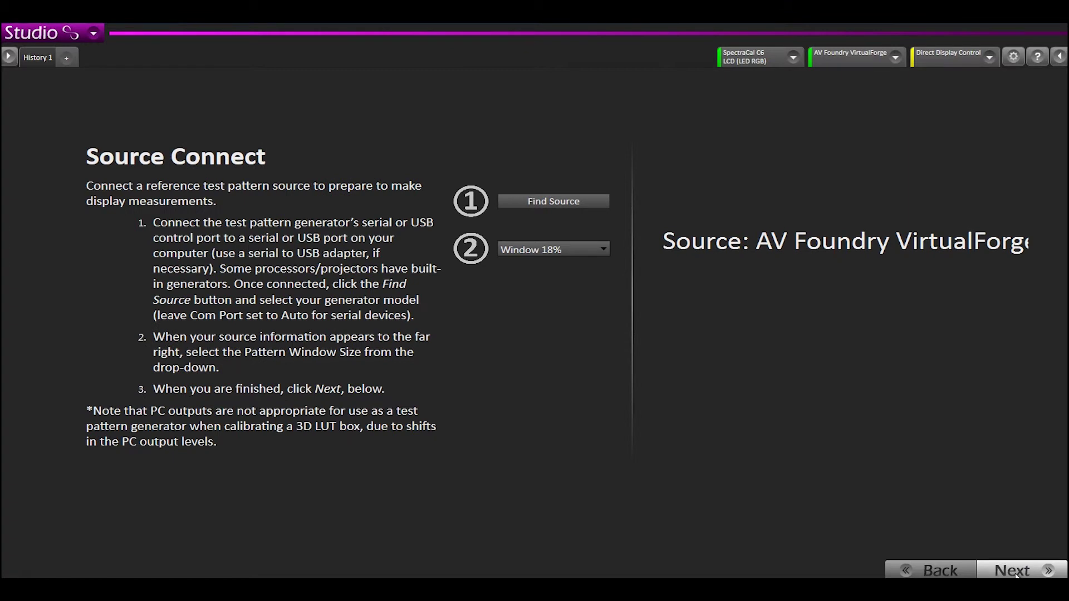
left_click(1015, 573)
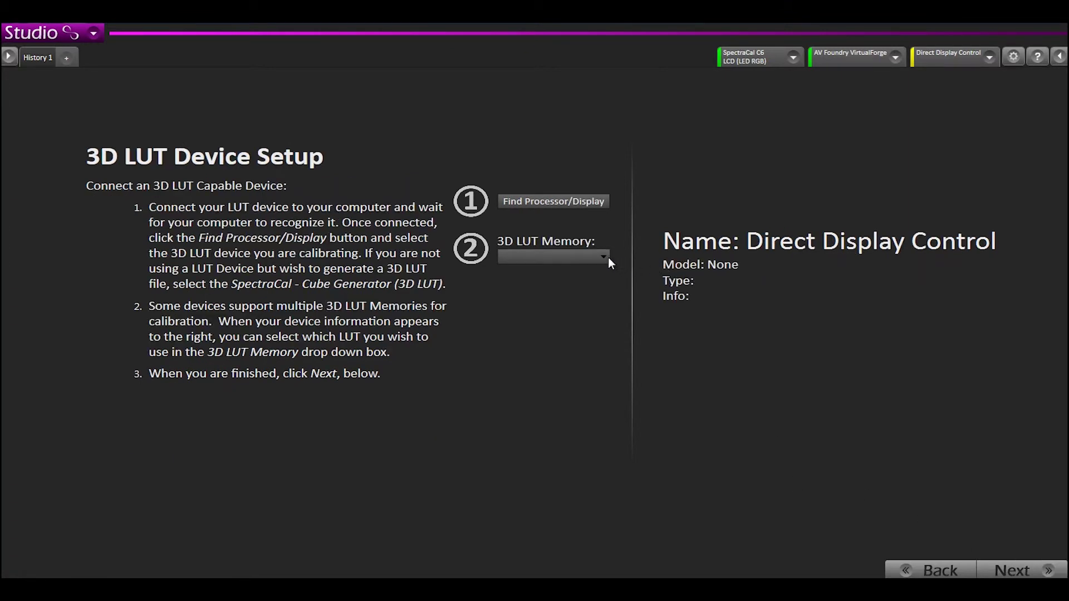
Connect the SpectraCal Cube Generator (3D LUT) as the processor/display device
left_click(586, 202)
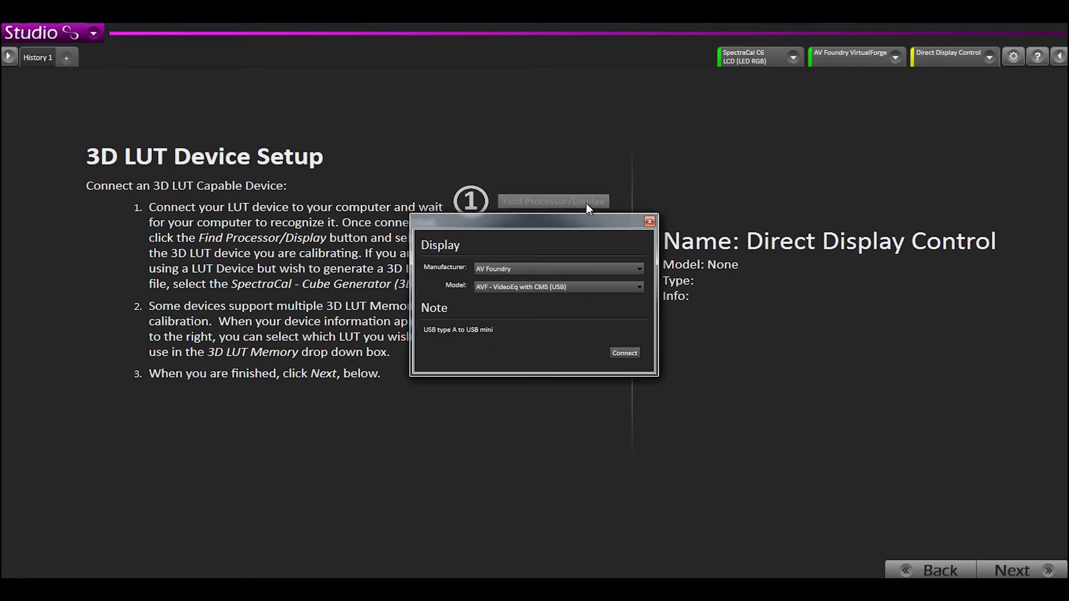
left_click(577, 268)
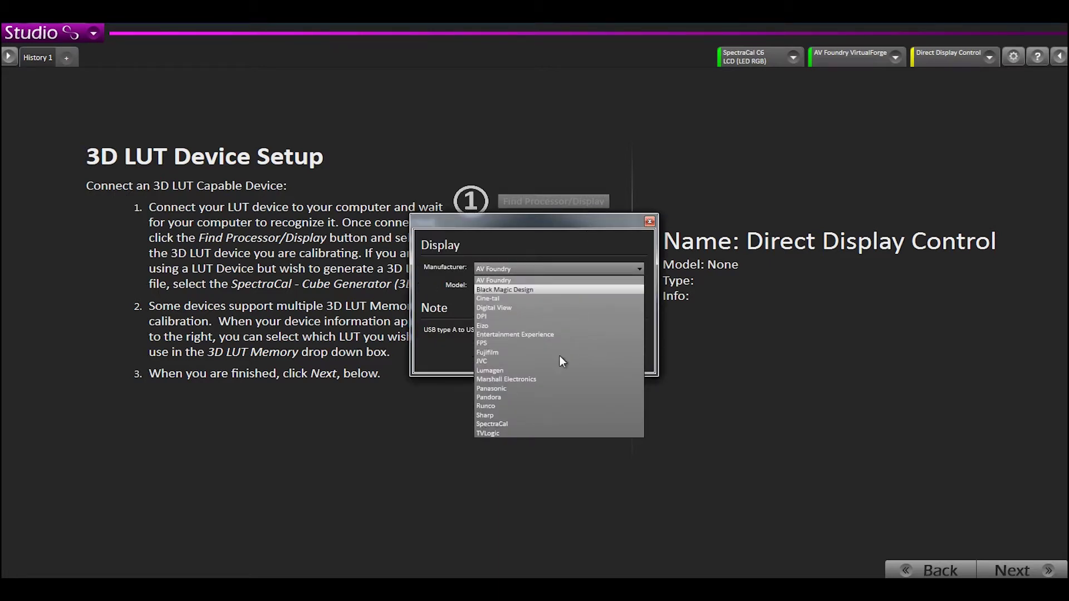
left_click(544, 423)
left_click(530, 284)
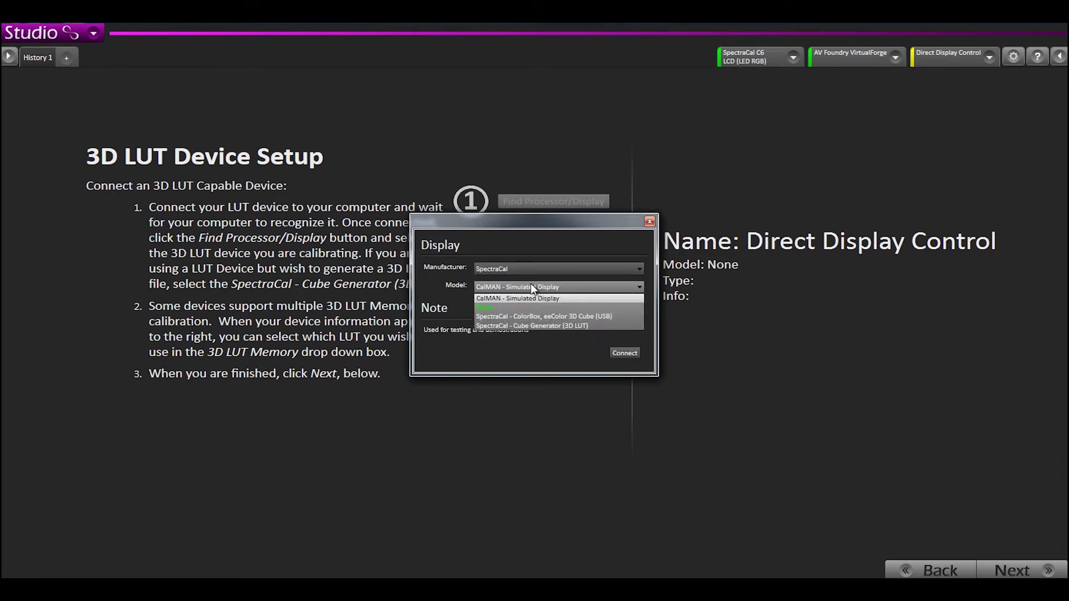
left_click(530, 326)
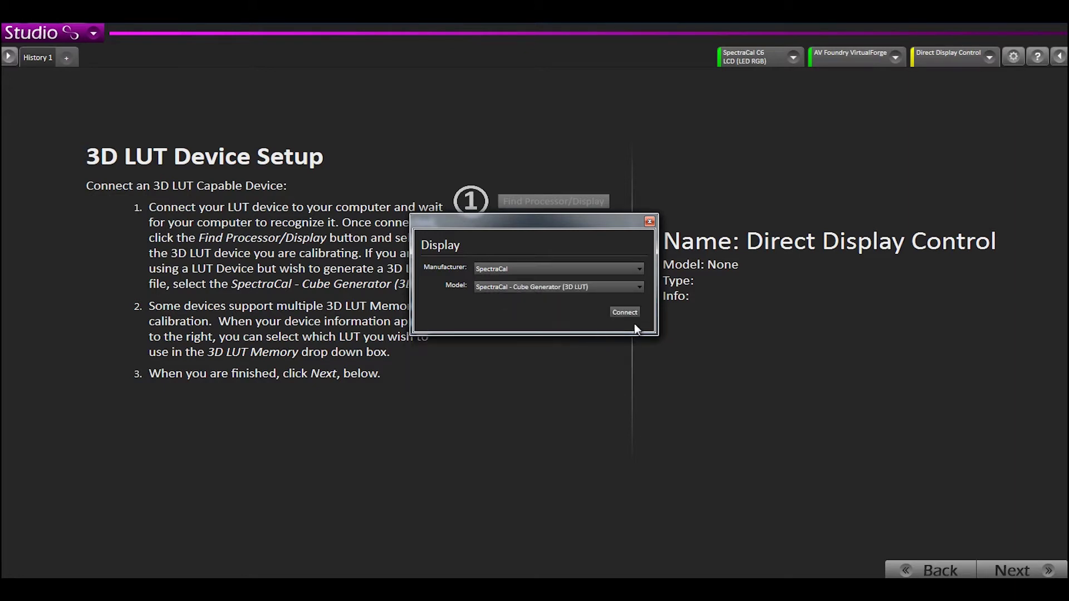
left_click(625, 312)
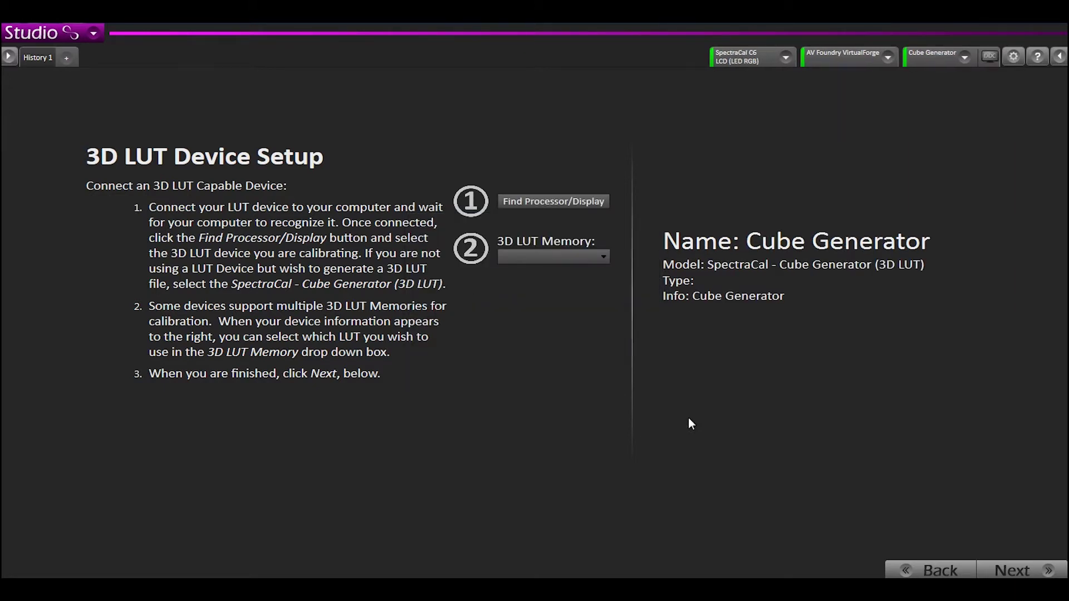
left_click(1048, 568)
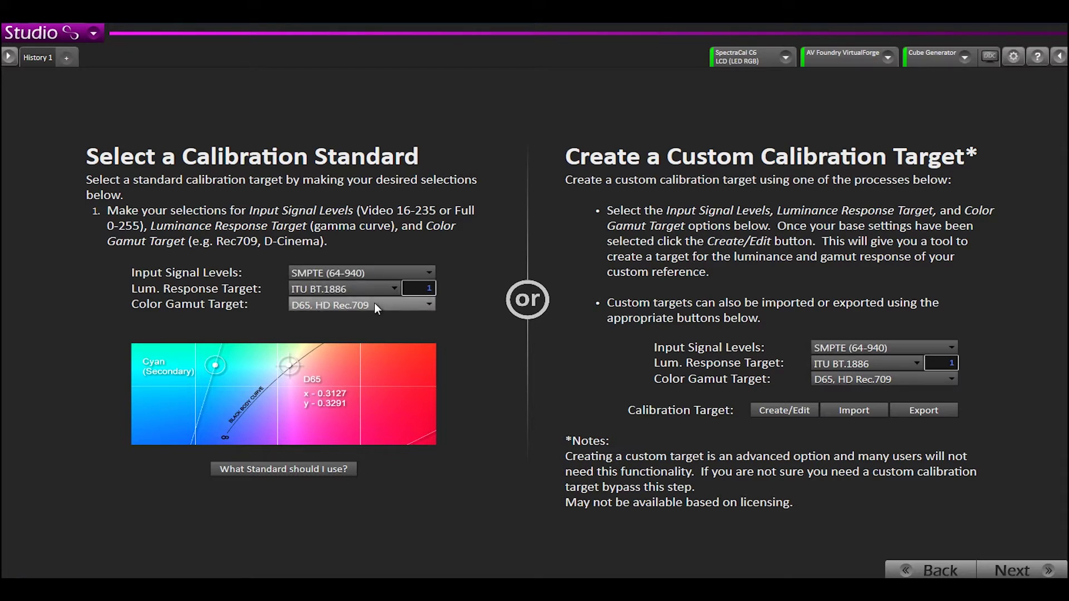
Accept the SMPTE / BT.1886 / Rec.709 standard and continue past pre-calibration ColorChecker dE2000 avg 6.2, max 9.1
left_click(1052, 572)
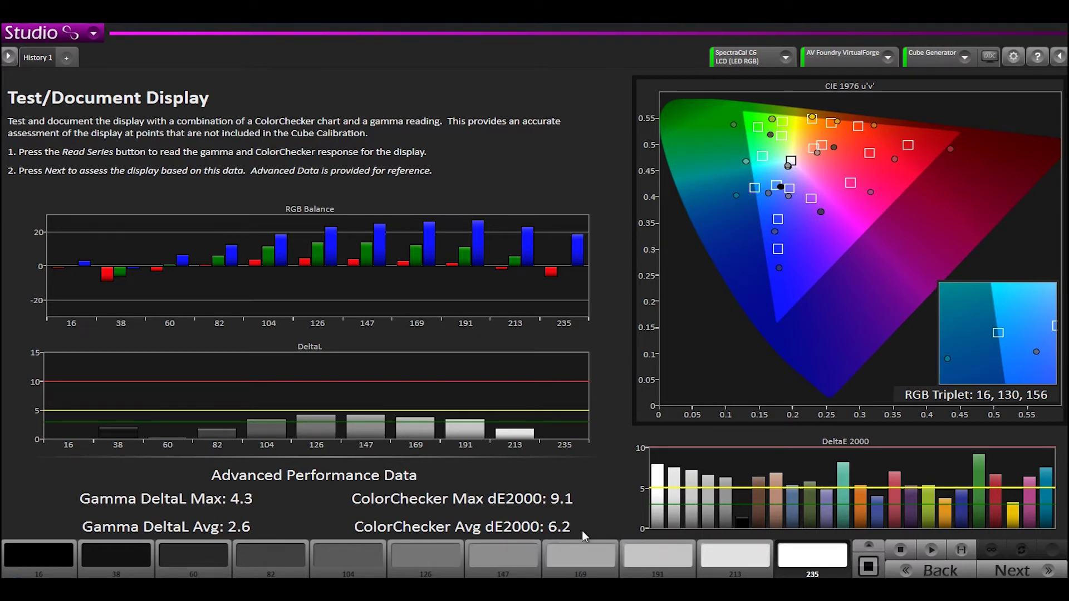
left_click(1003, 570)
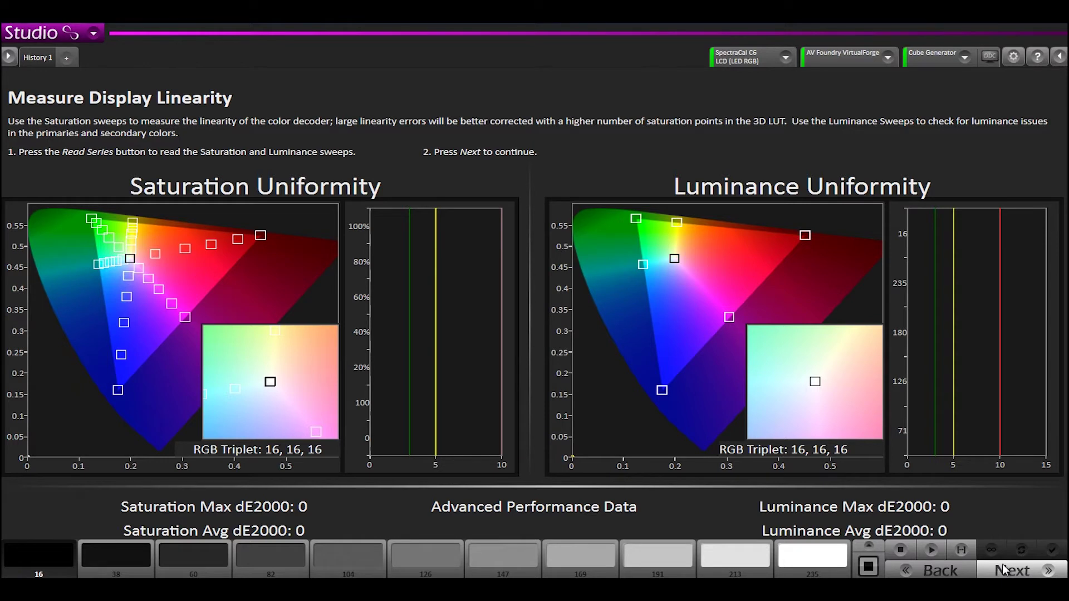
Read the saturation and luminance linearity sweeps, then skip ahead to cube LUT calibration
left_click(963, 552)
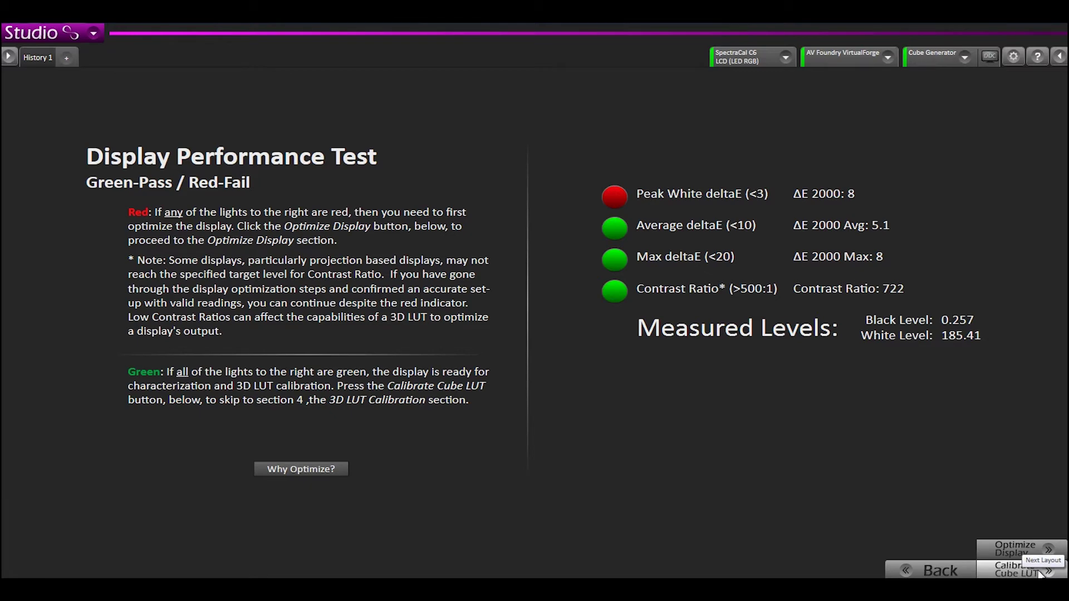
left_click(1038, 574)
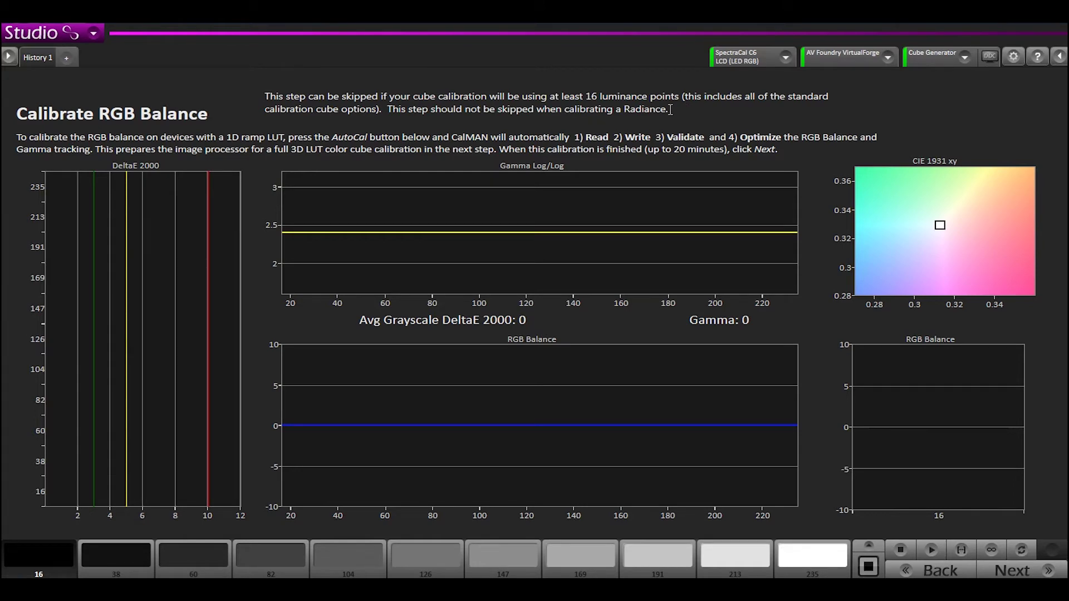
Continue to the 3D LUT (ColorCube) Calibration page and bring up AutoCal Setup
left_click(1012, 570)
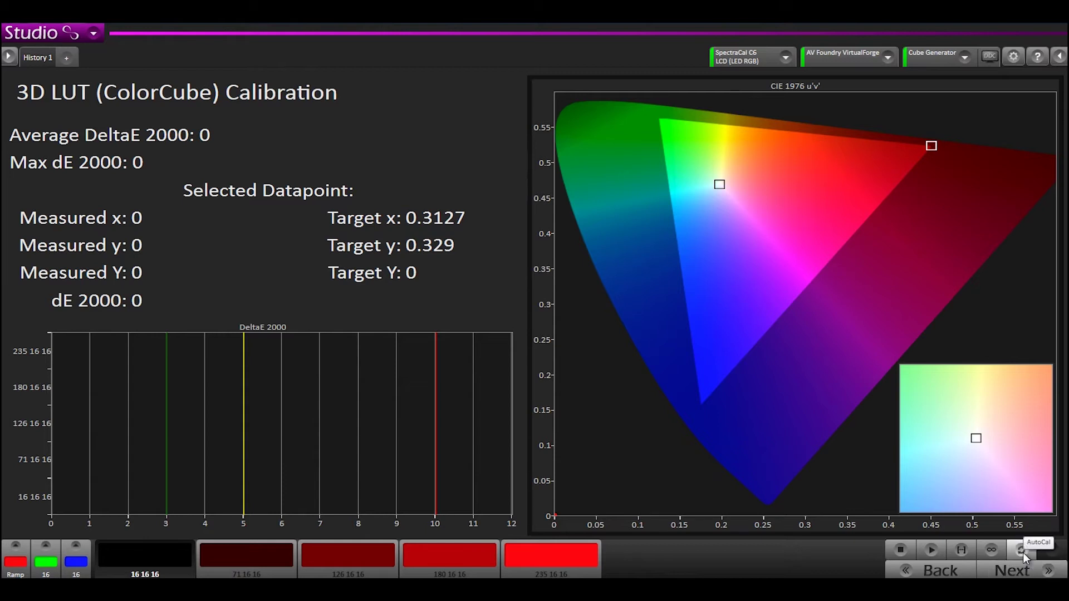
left_click(1023, 553)
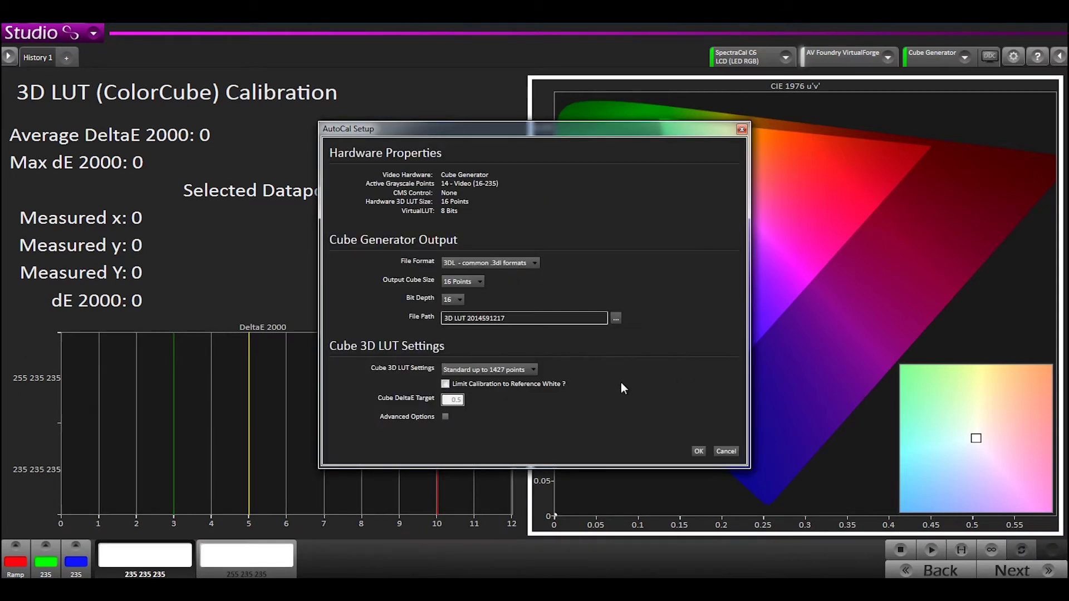
Set the output cube size to 17 Points and keep the Standard up to 1427 points cube setting
left_click(476, 283)
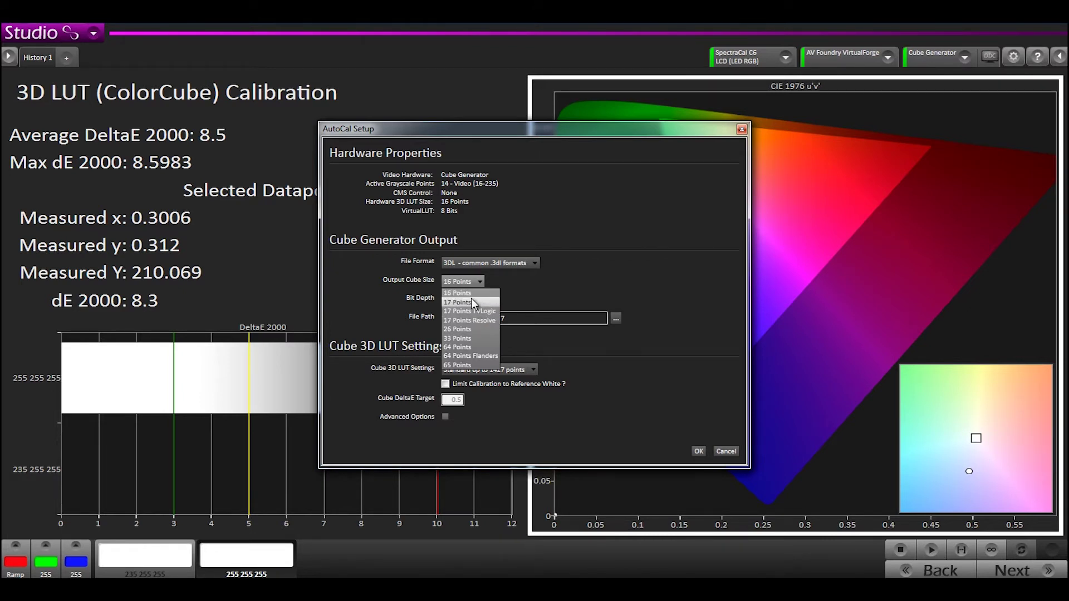
left_click(471, 300)
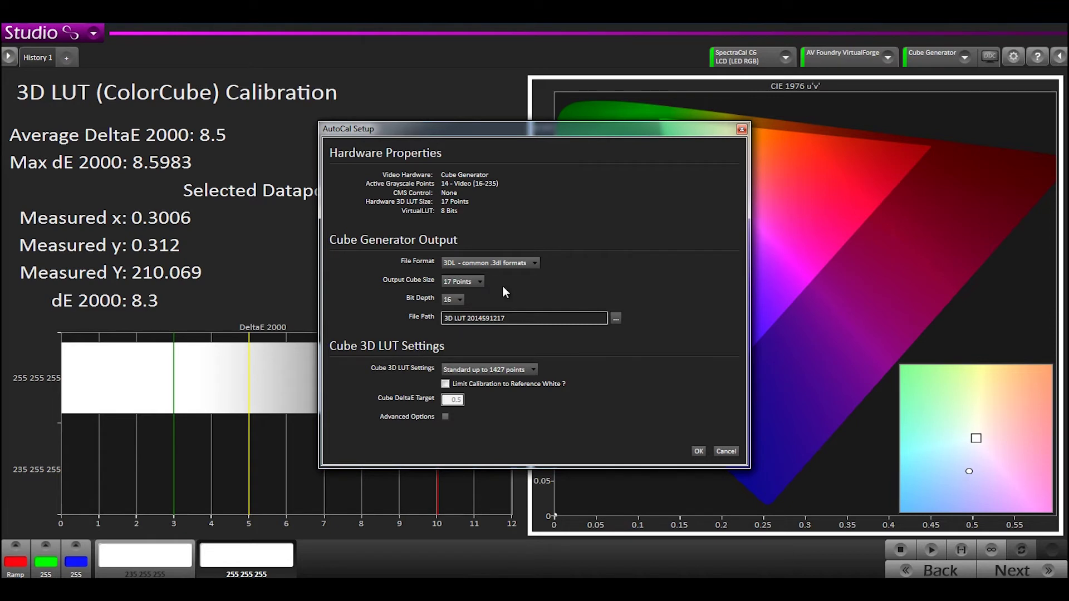
left_click(530, 371)
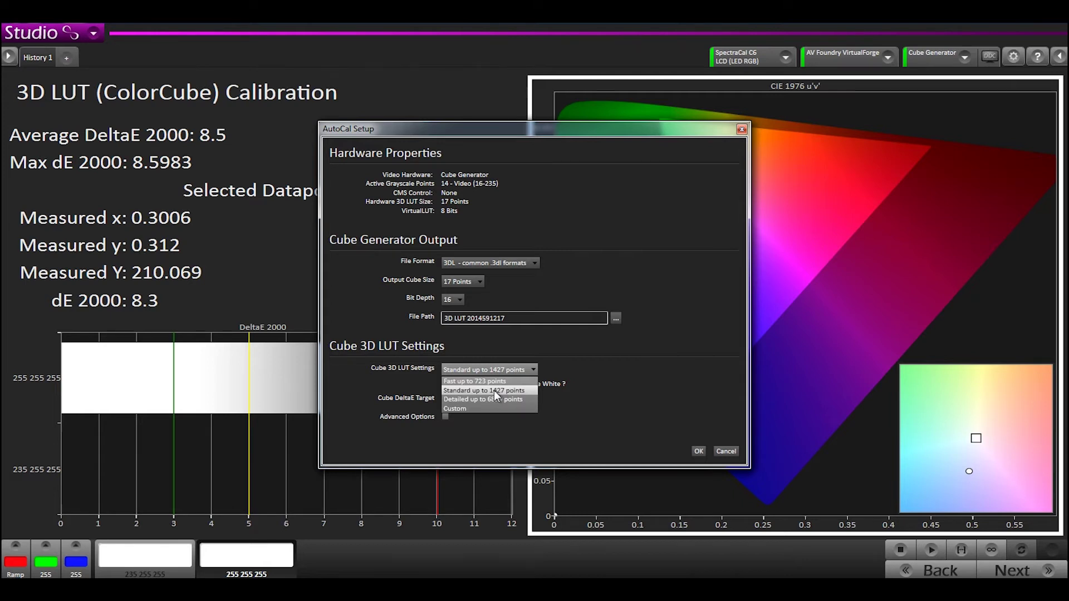
left_click(464, 428)
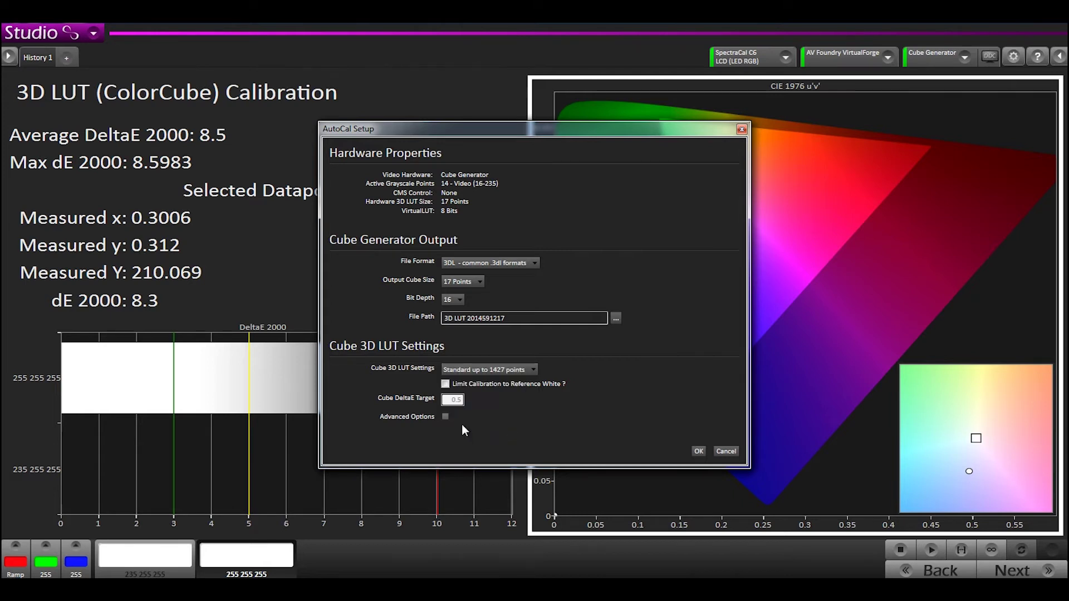
left_click(478, 369)
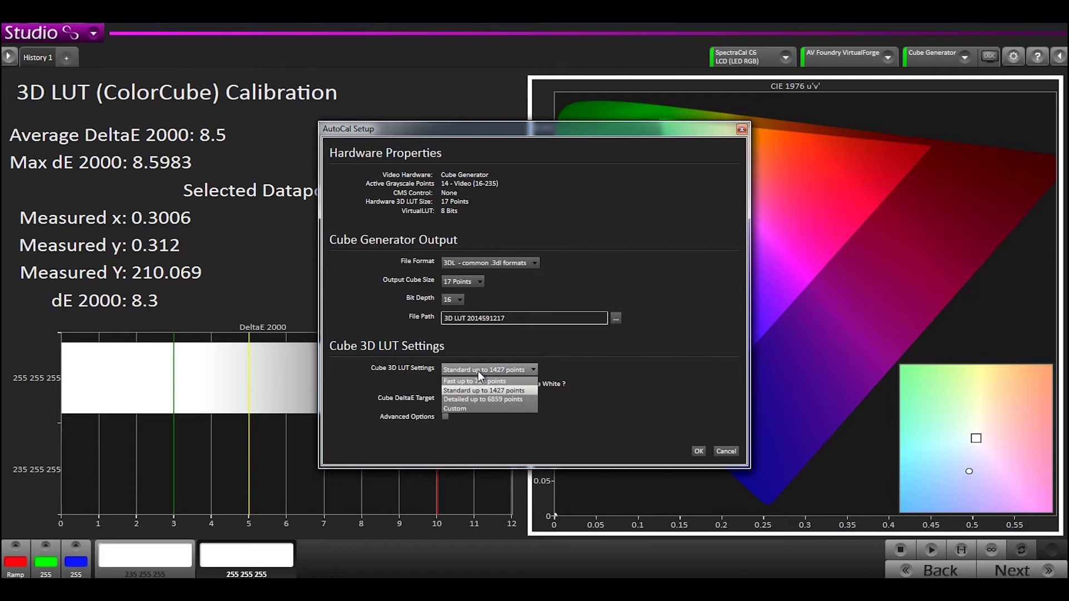
Revert the cube setting from Custom to Standard up to 1427 points, enable Advanced Options, and build the LUT
left_click(474, 407)
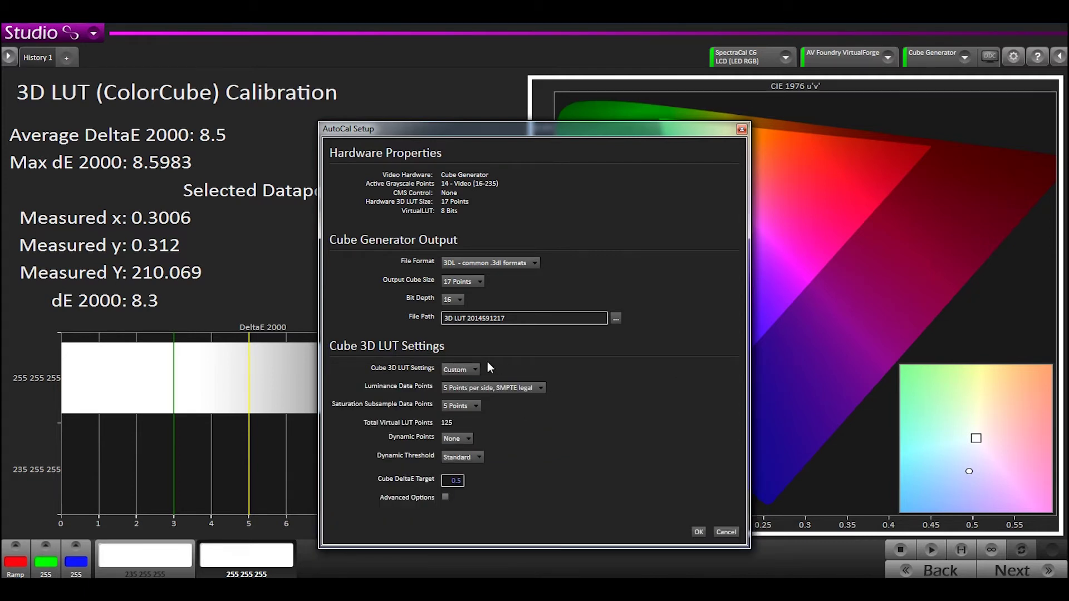
left_click(479, 369)
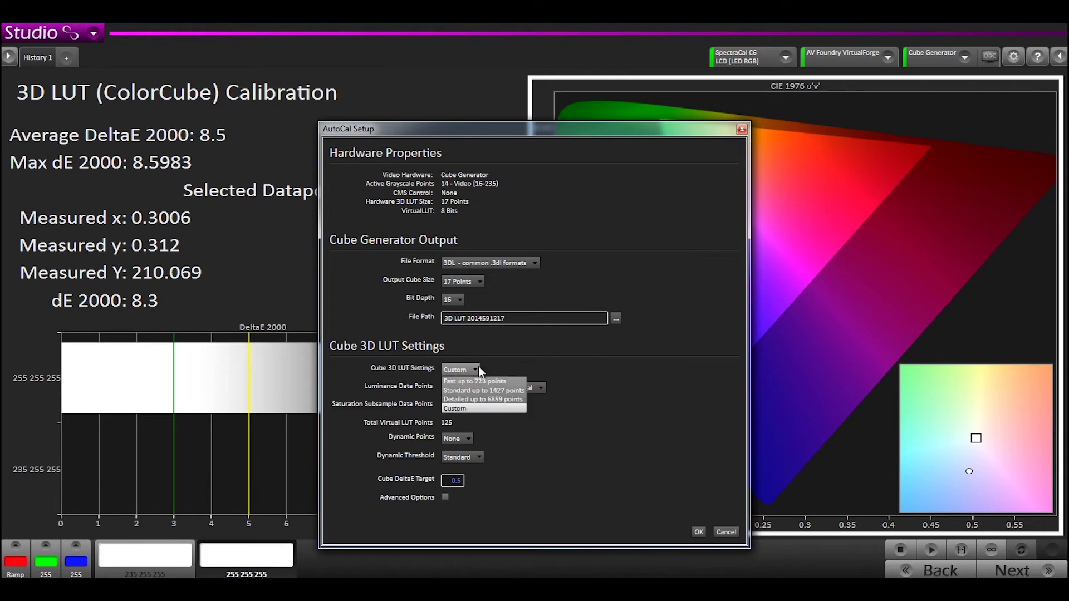
left_click(476, 393)
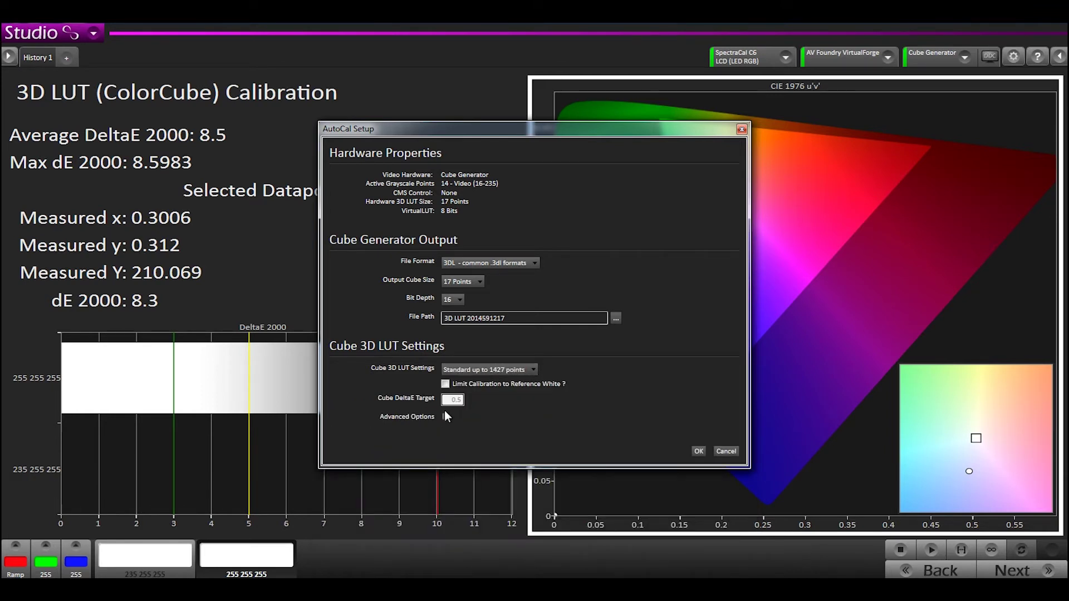
left_click(445, 417)
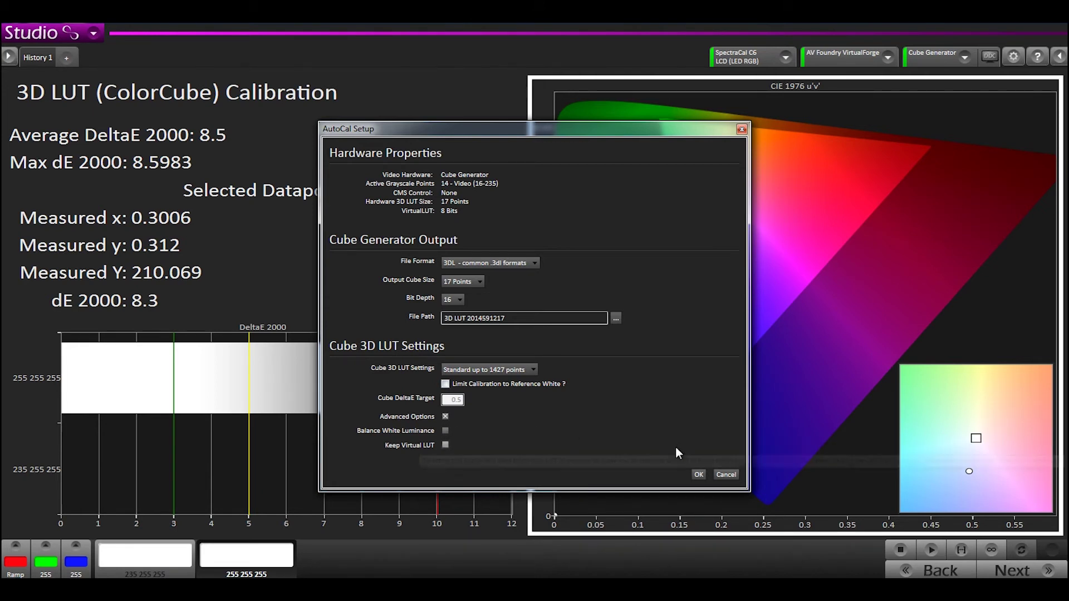
left_click(697, 475)
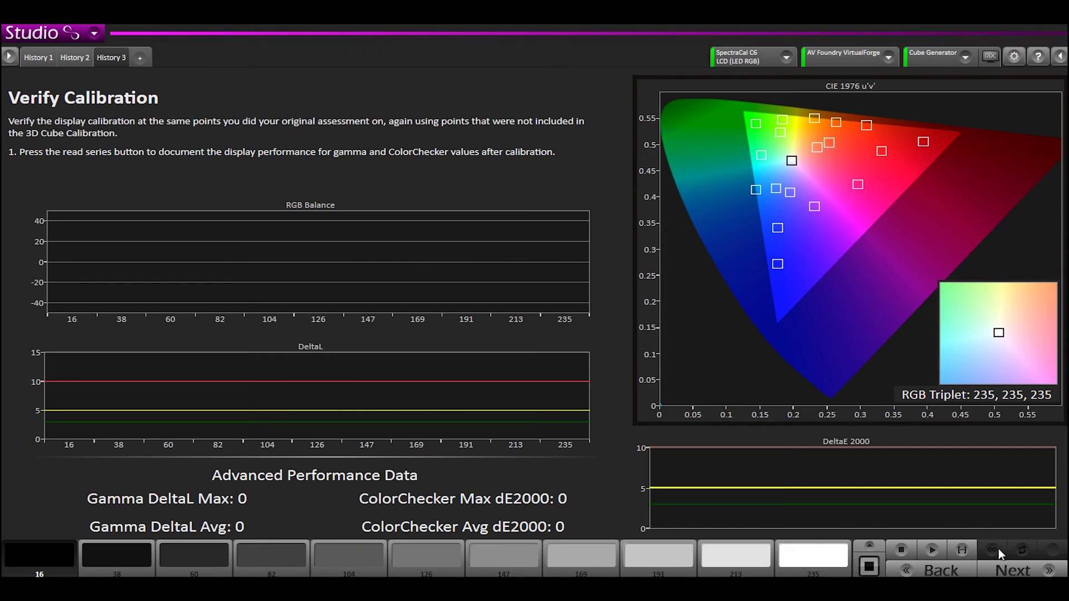
Read the post-calibration gamma and ColorChecker series on Verify Calibration
left_click(962, 549)
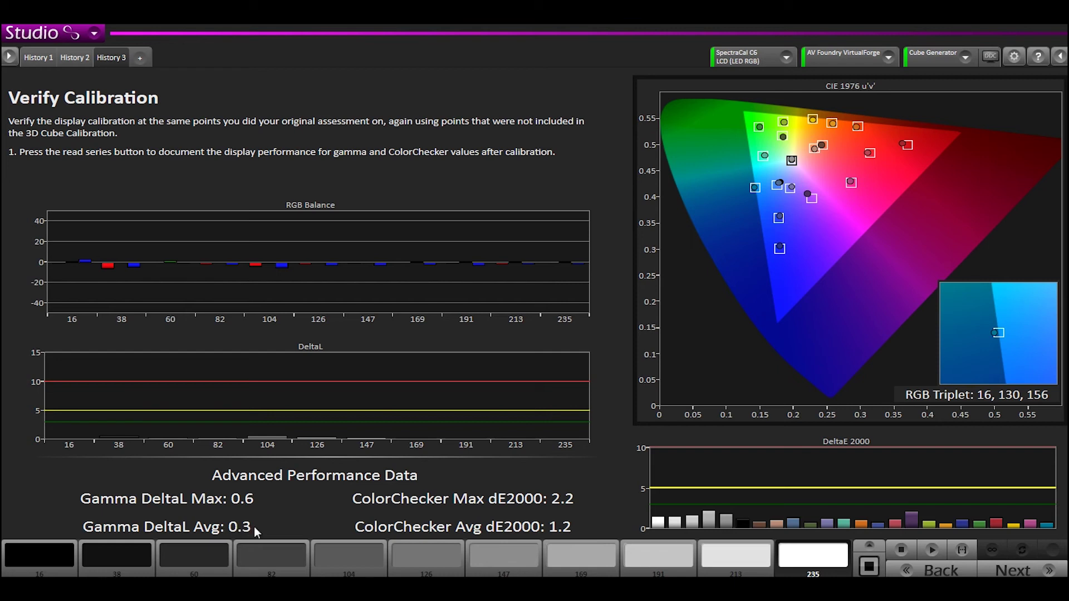
Open the workflow step list from the Verify Calibration page
left_click(8, 57)
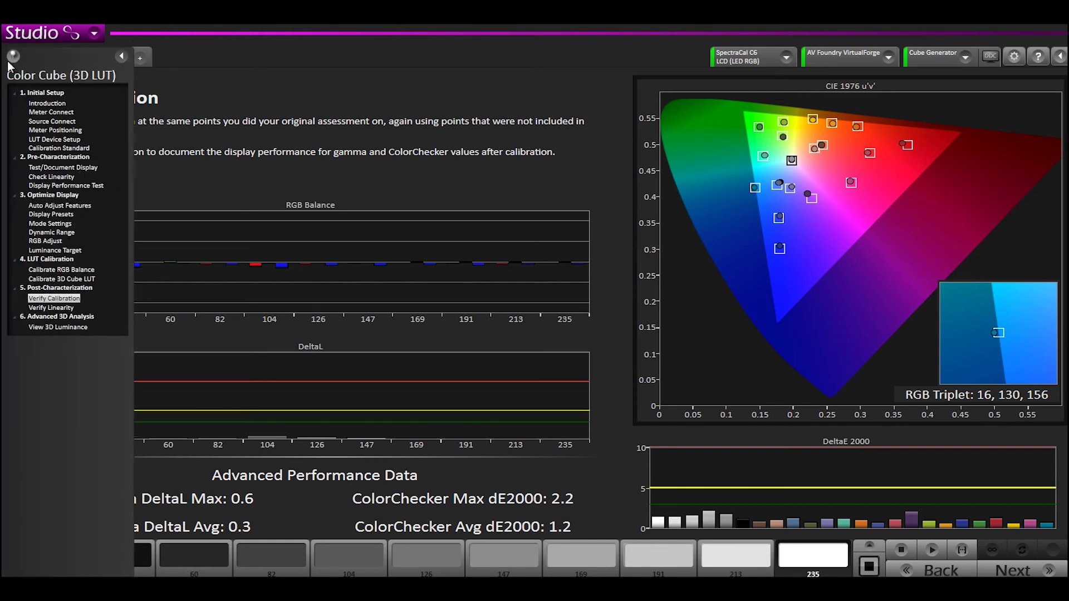
Jump back to Test/Document Display to view pre-calibration ColorChecker dE2000 avg 6.2, max 9.1
left_click(60, 167)
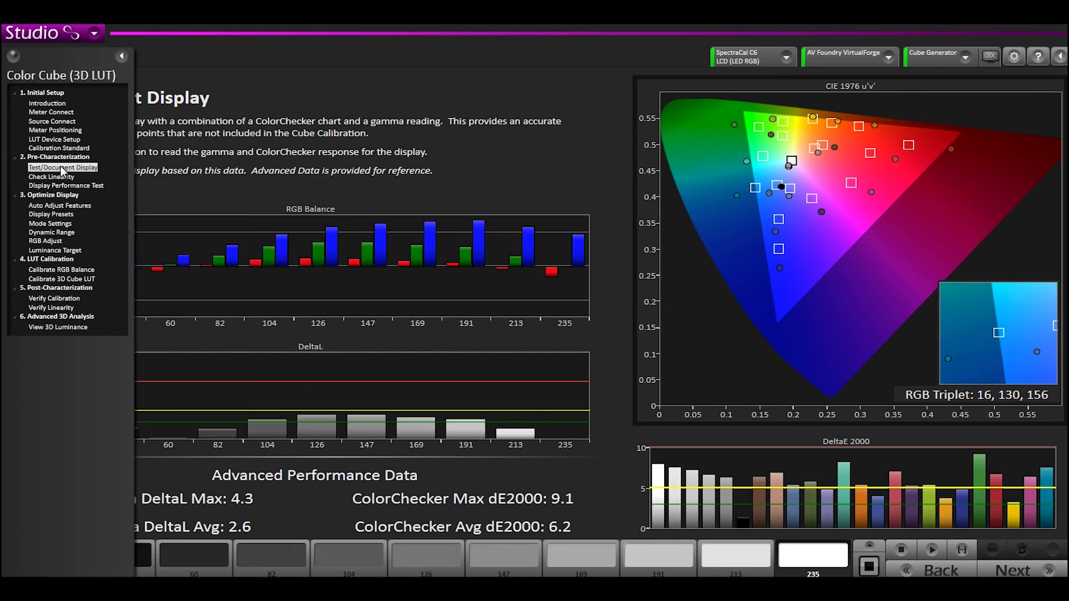
left_click(121, 56)
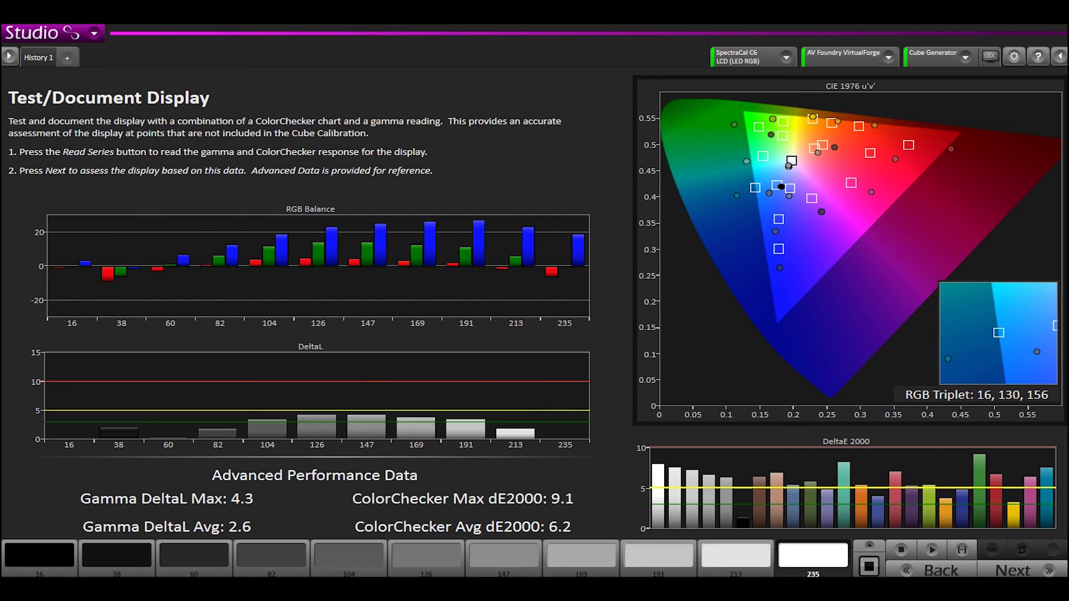
left_click(9, 57)
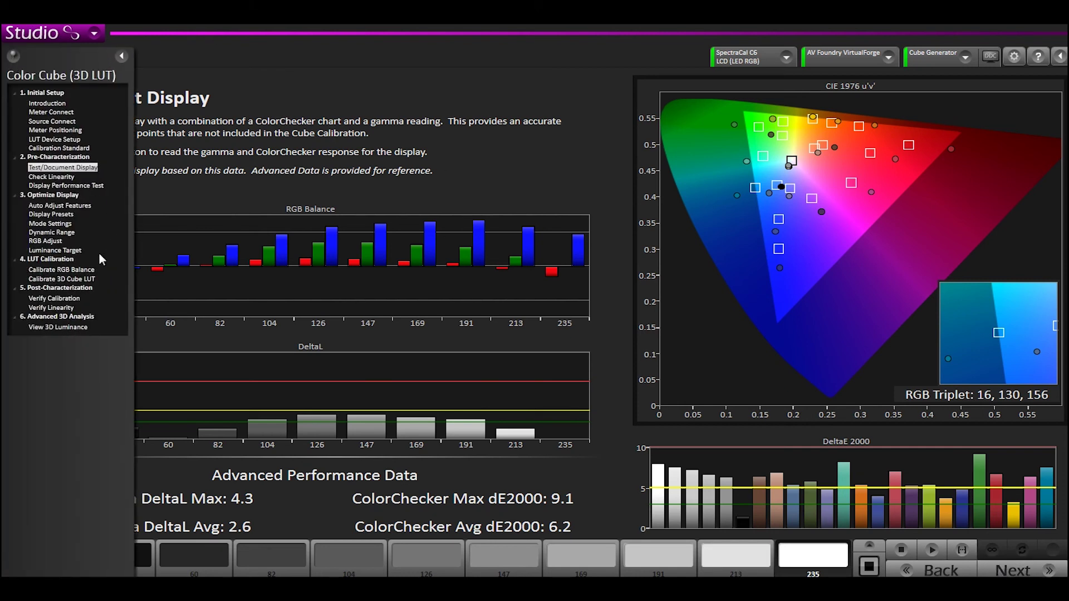
Read the post-calibration saturation and luminance sweeps on the Verify Linearity step
left_click(57, 309)
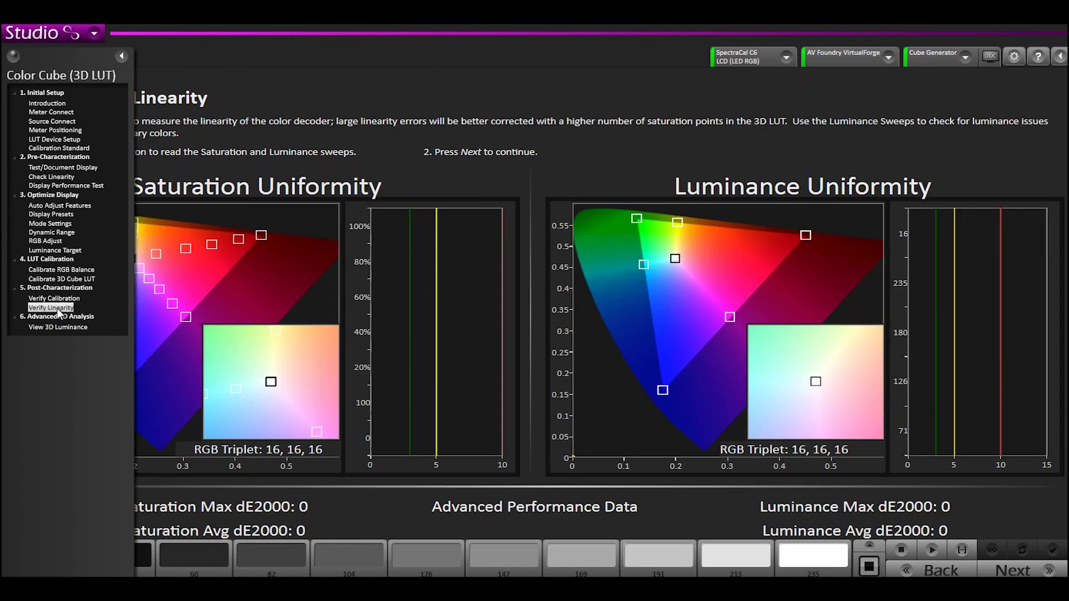
left_click(125, 54)
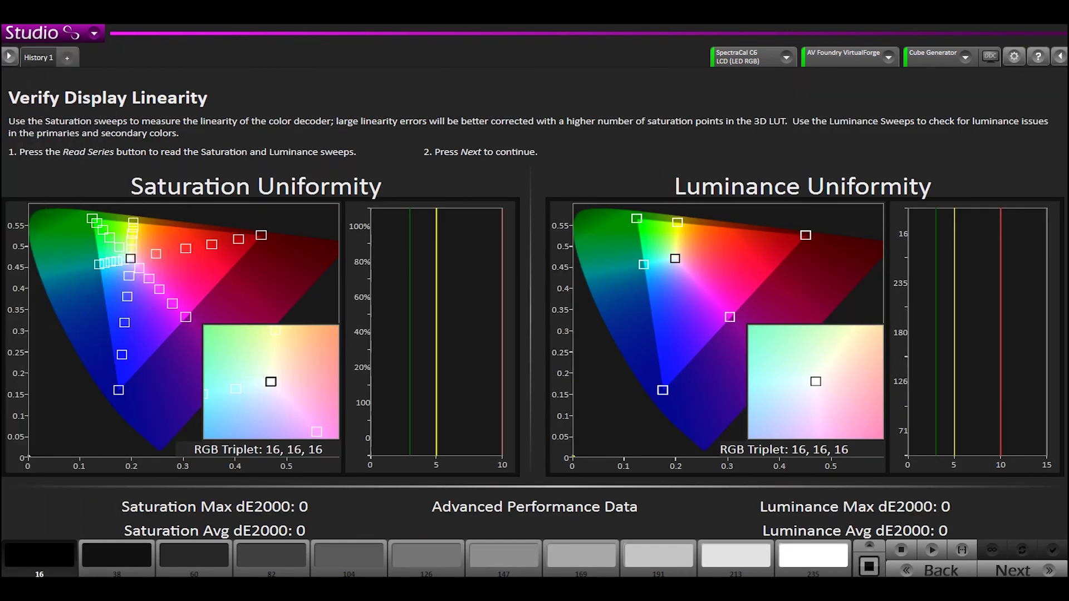
left_click(960, 557)
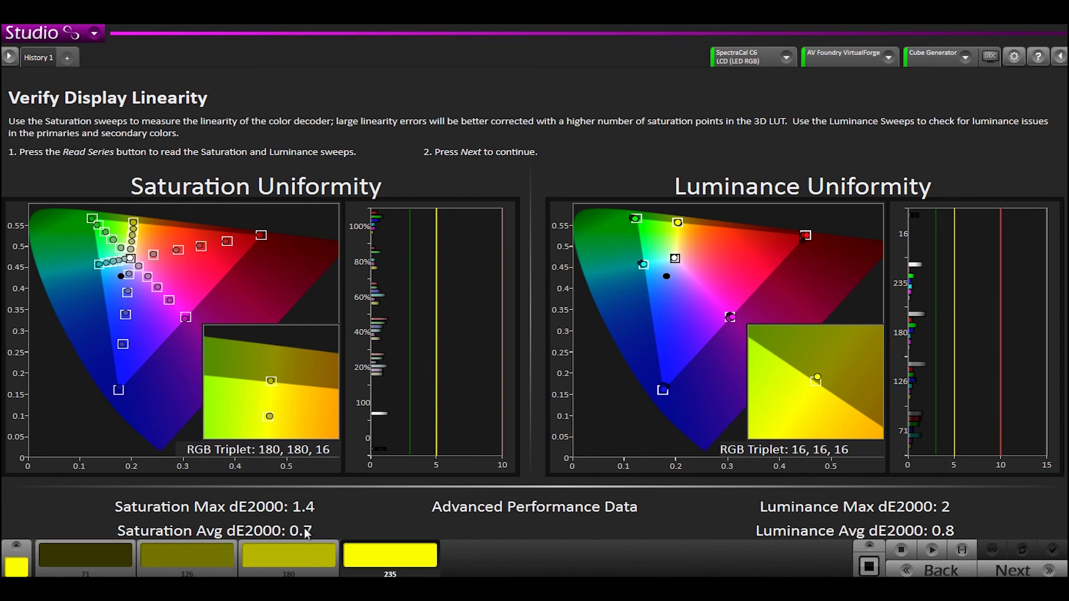
Show the pre-calibration Check Linearity results (saturation avg 6.6, luminance avg 5.9) for comparison
left_click(8, 57)
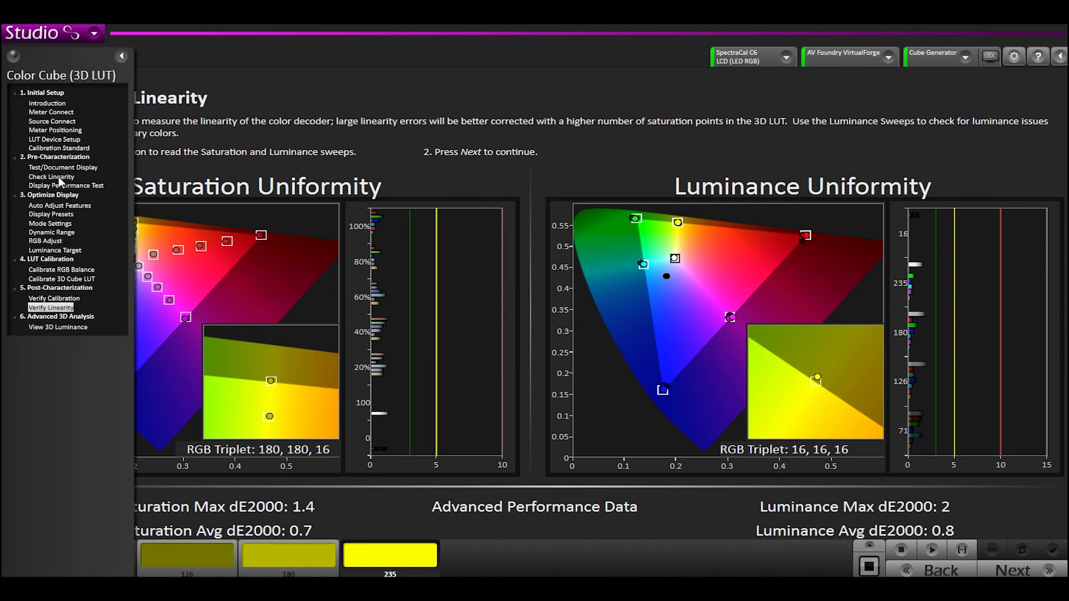
left_click(51, 176)
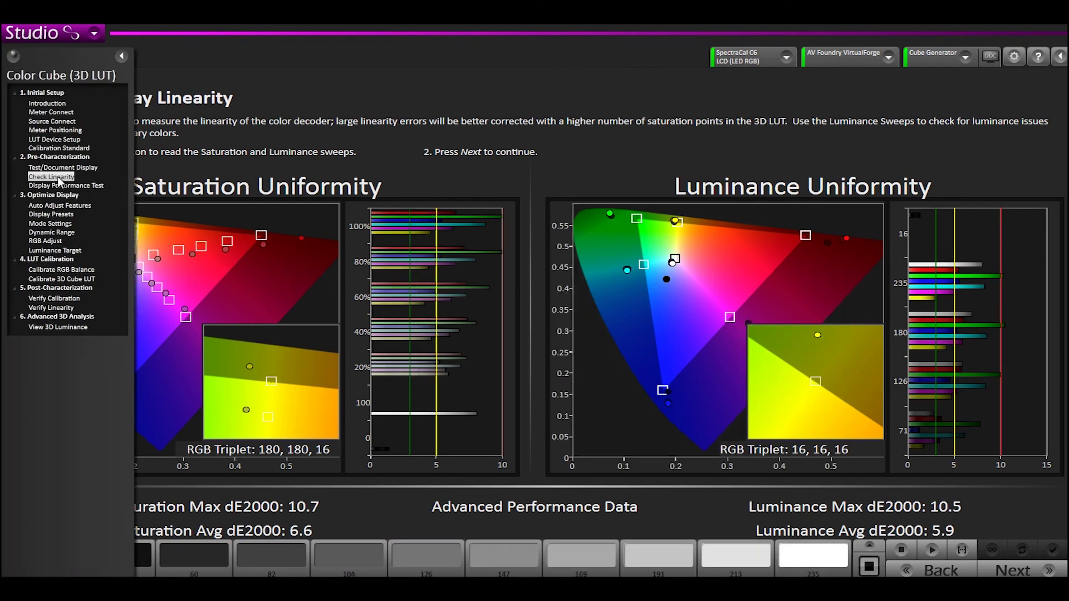
left_click(120, 57)
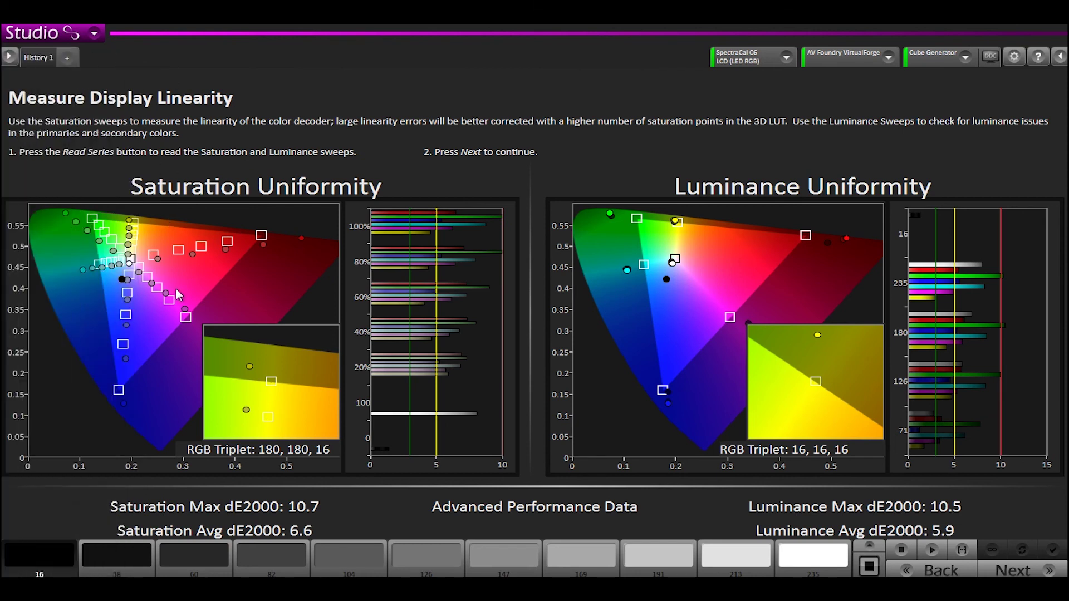